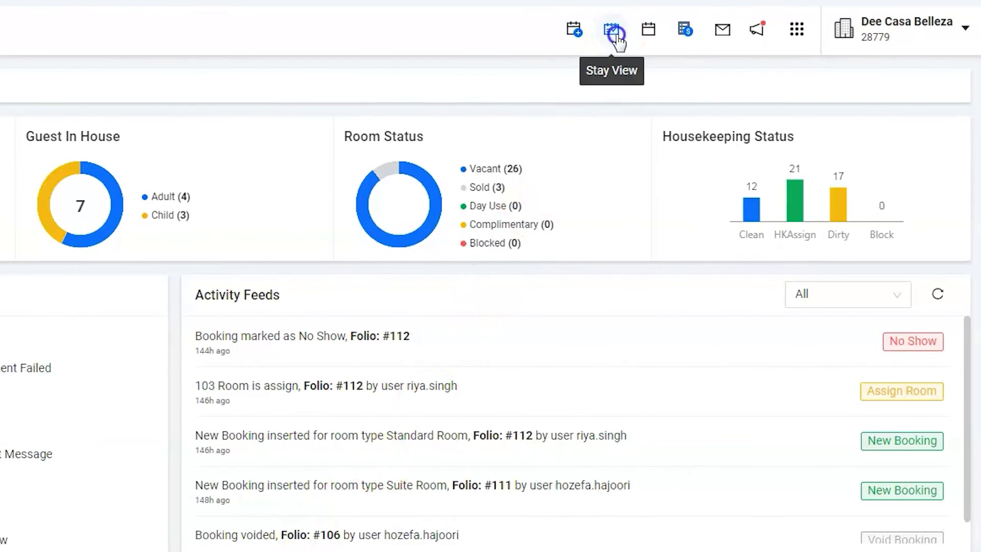
click(613, 33)
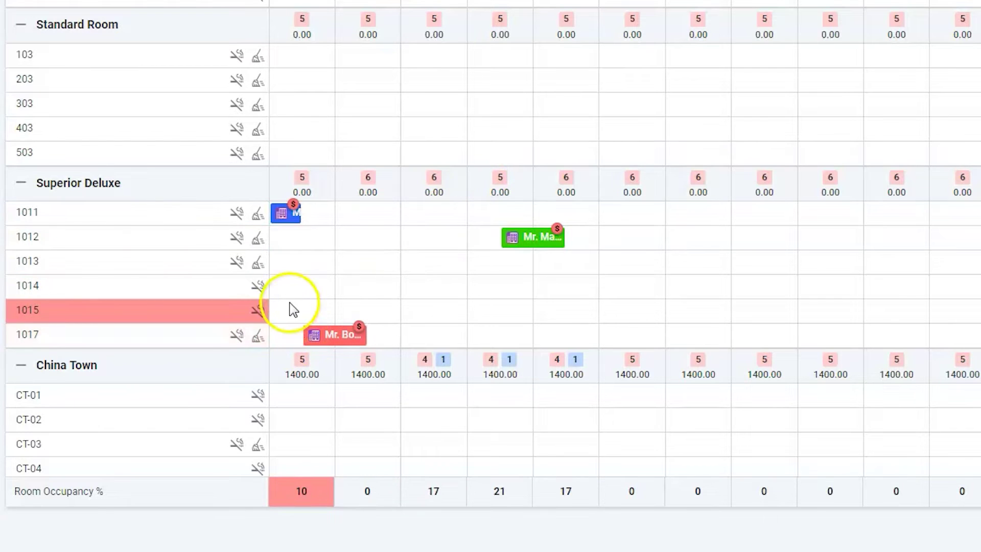
click(327, 341)
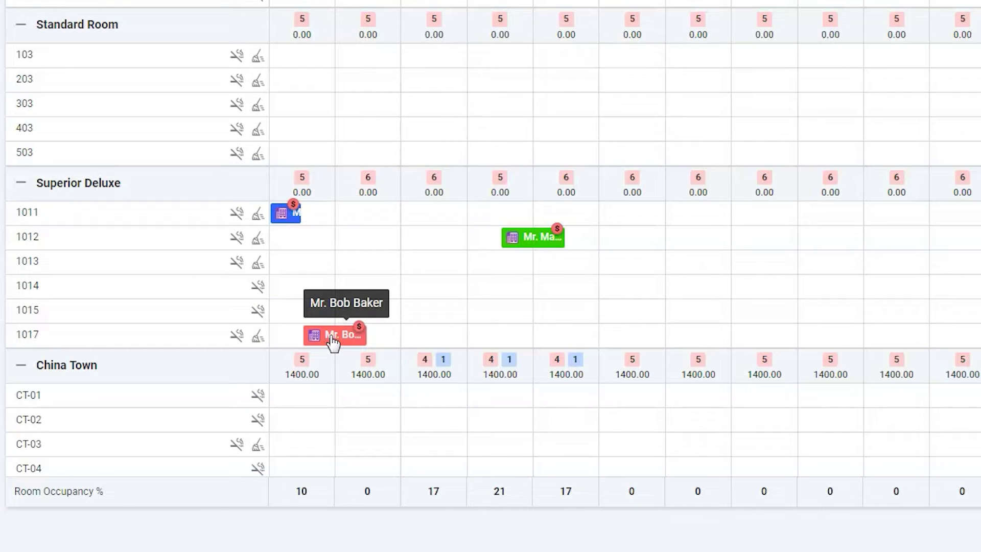
click(332, 341)
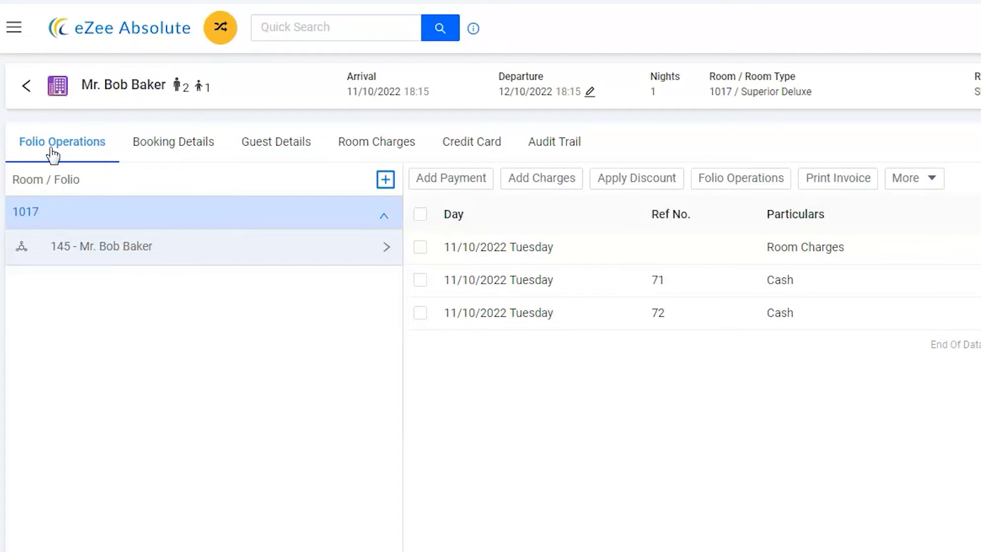
Step: Start a new Laundry charge with quantity 3 and move to its Amount field
click(530, 184)
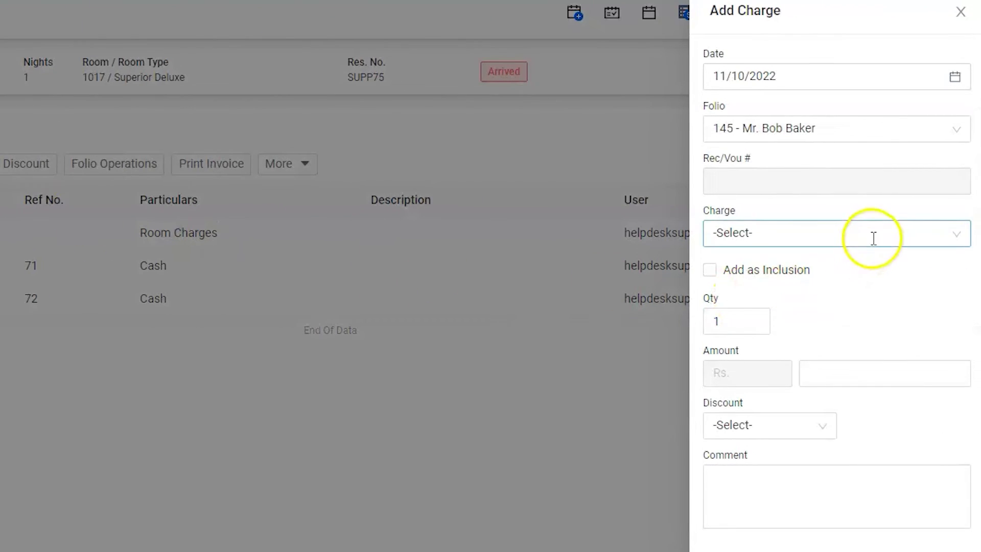
click(873, 238)
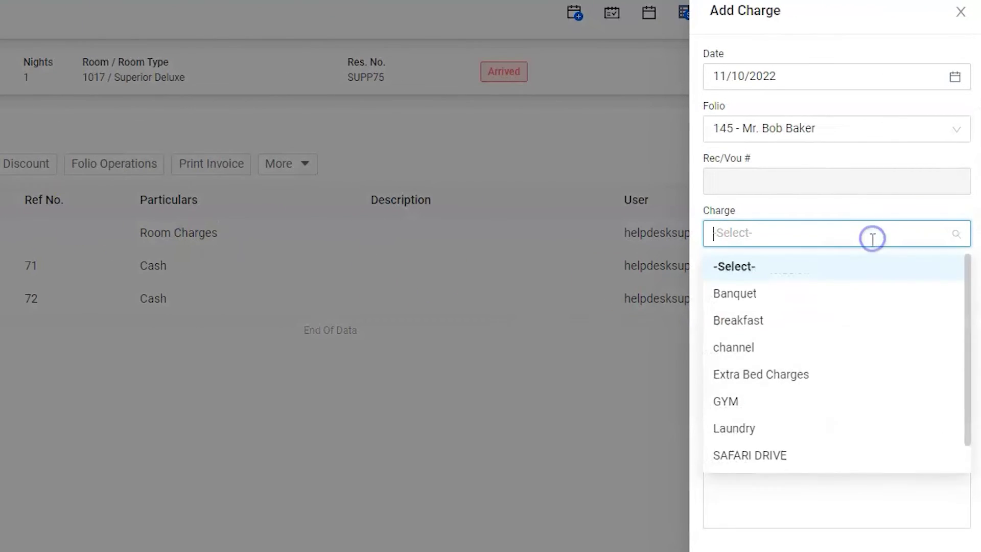
click(745, 429)
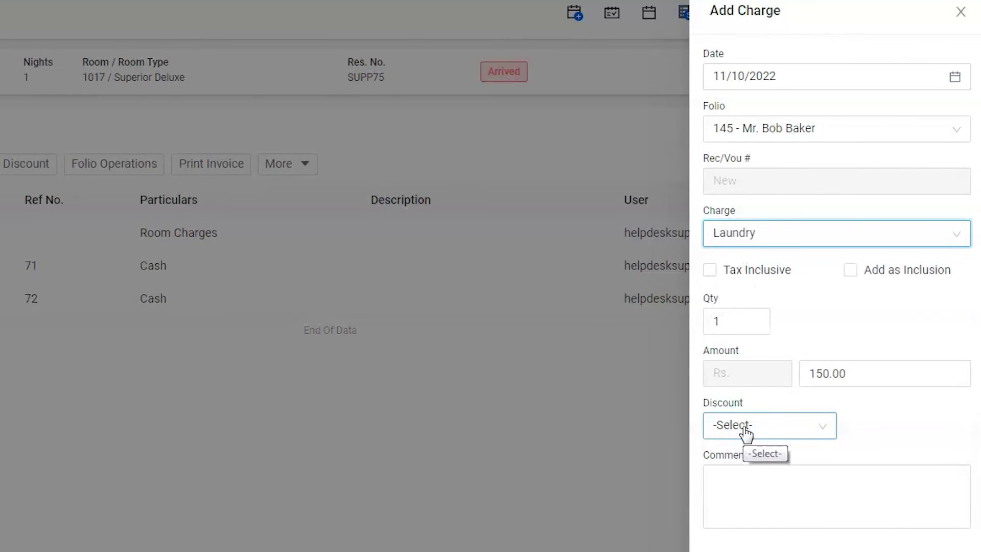
drag(734, 317, 692, 319)
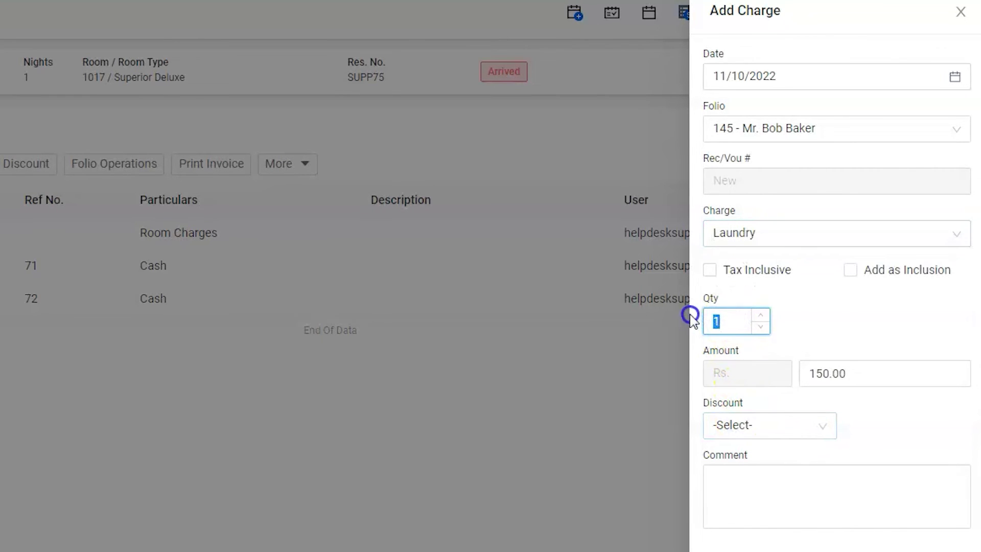
text(3)
click(713, 323)
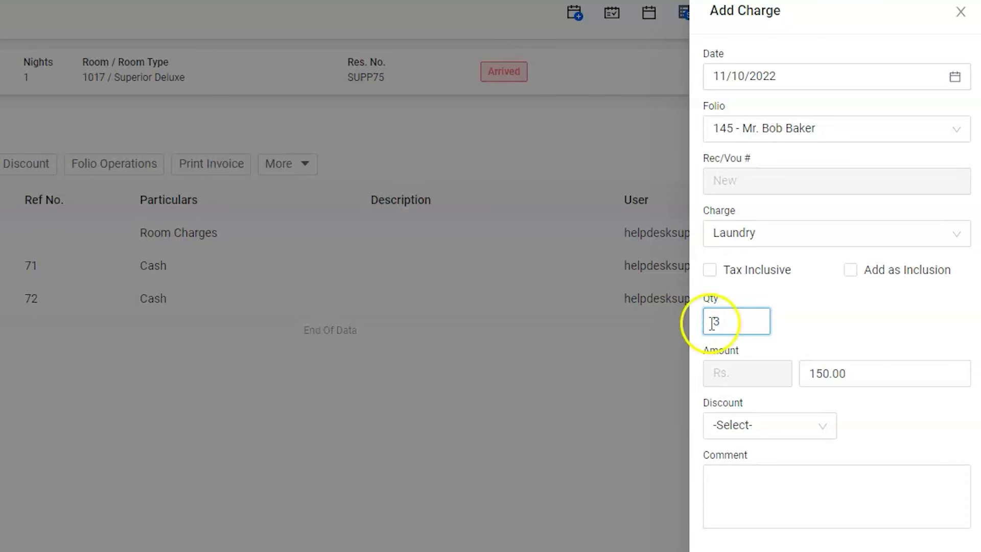
click(818, 368)
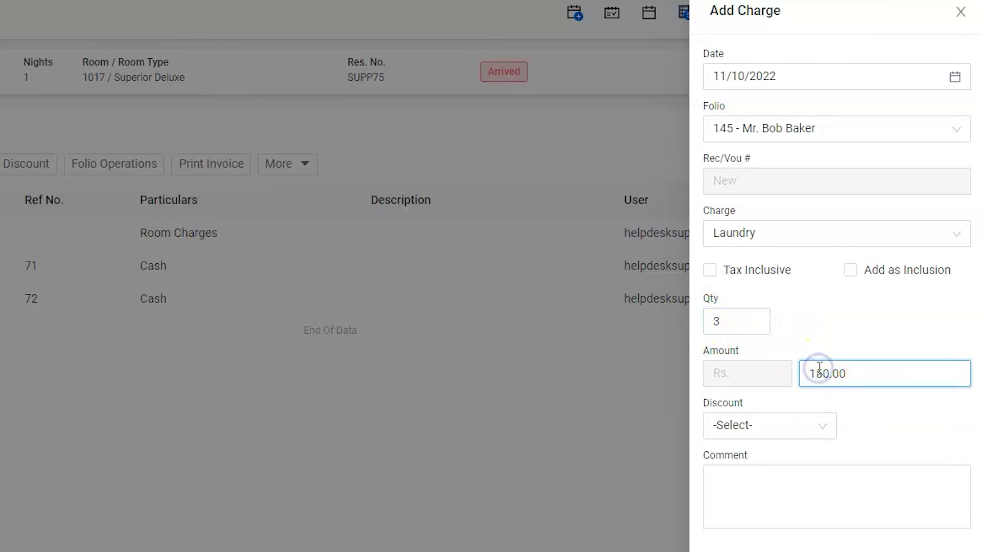
scroll(819, 368, down, 3)
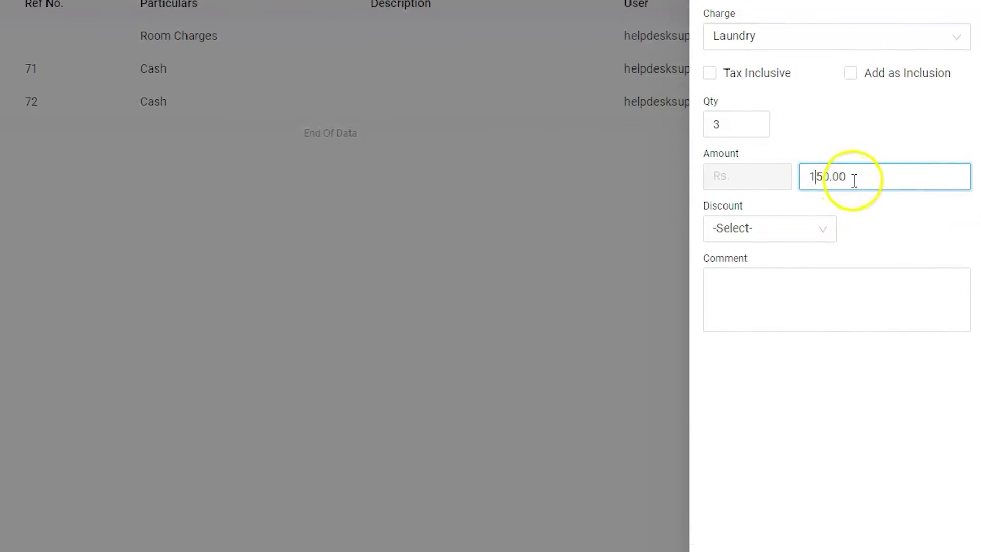
scroll(853, 179, down, 1)
Step: Add the Laundry charge, then check its 522.00 amount and the 2,562.00 balance
click(944, 525)
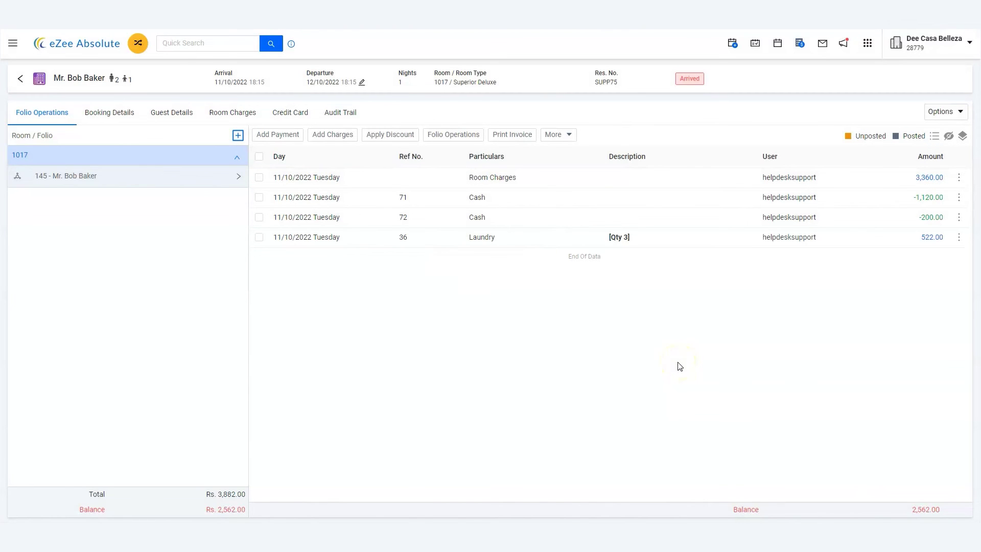
drag(922, 236, 940, 238)
click(938, 284)
drag(905, 513, 937, 511)
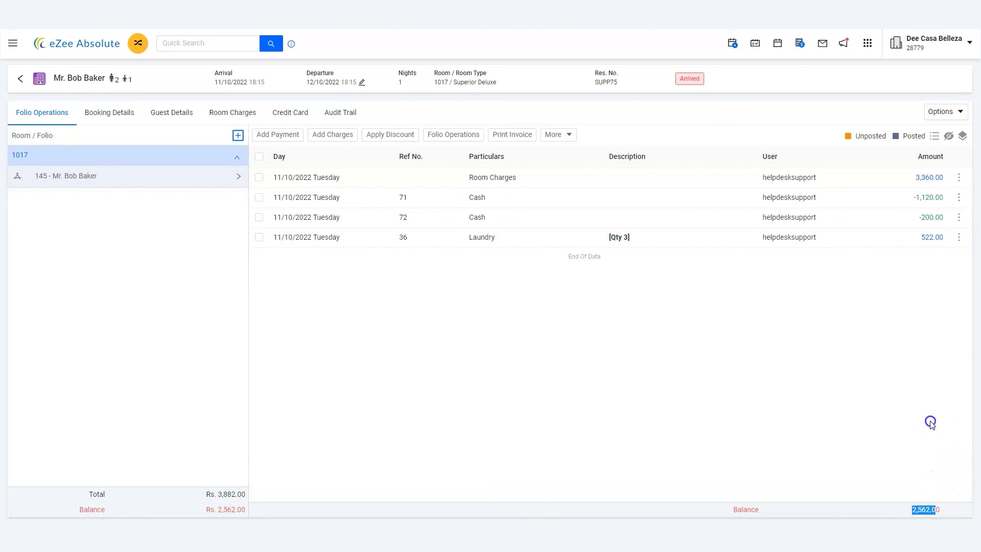